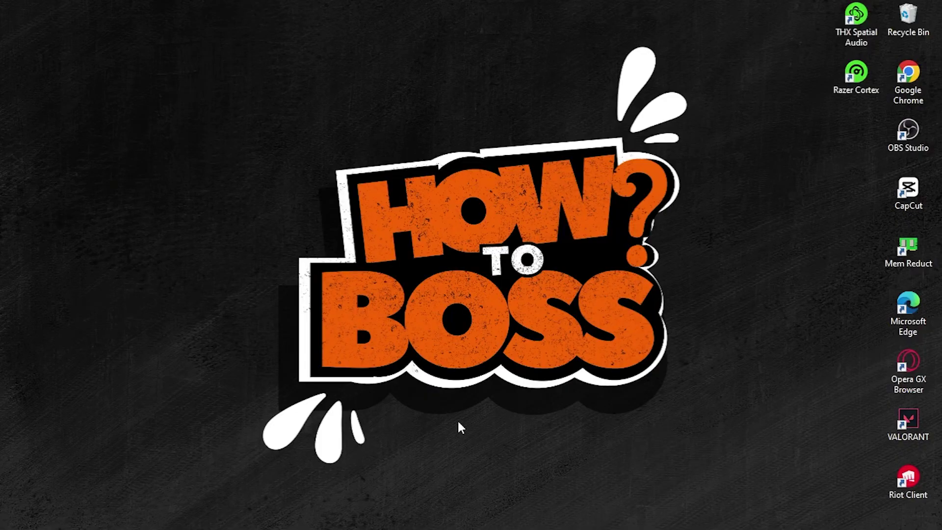
# Launch Google Chrome and run a Google search for freelancer.com.
pyautogui.doubleClick(914, 105)
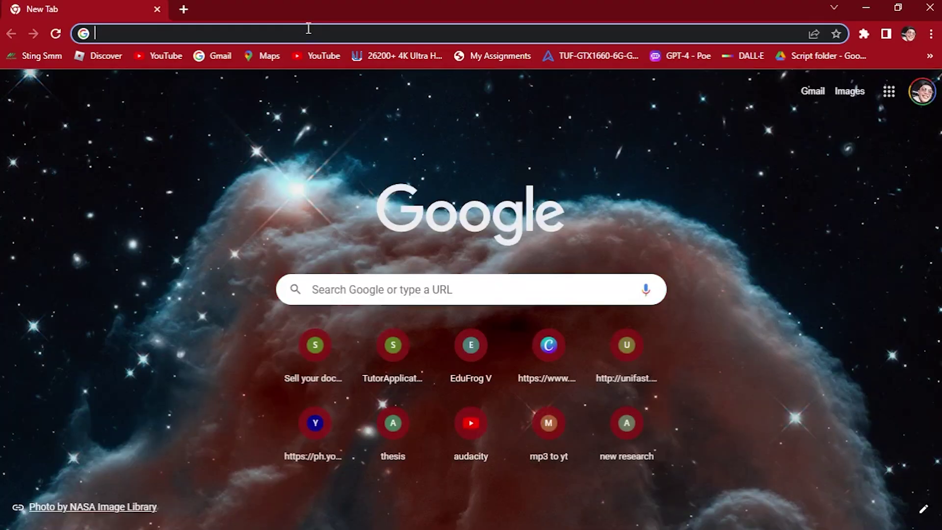
pyautogui.click(309, 29)
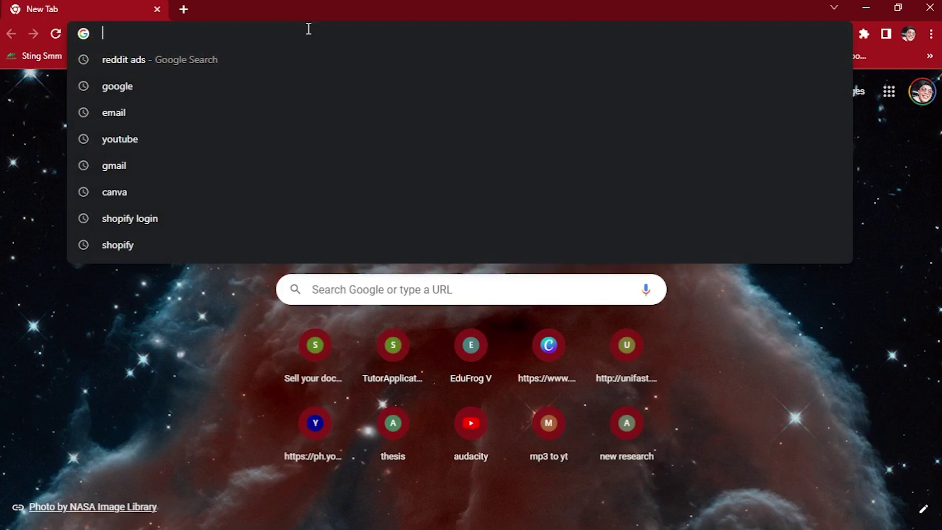
pyautogui.write('freela')
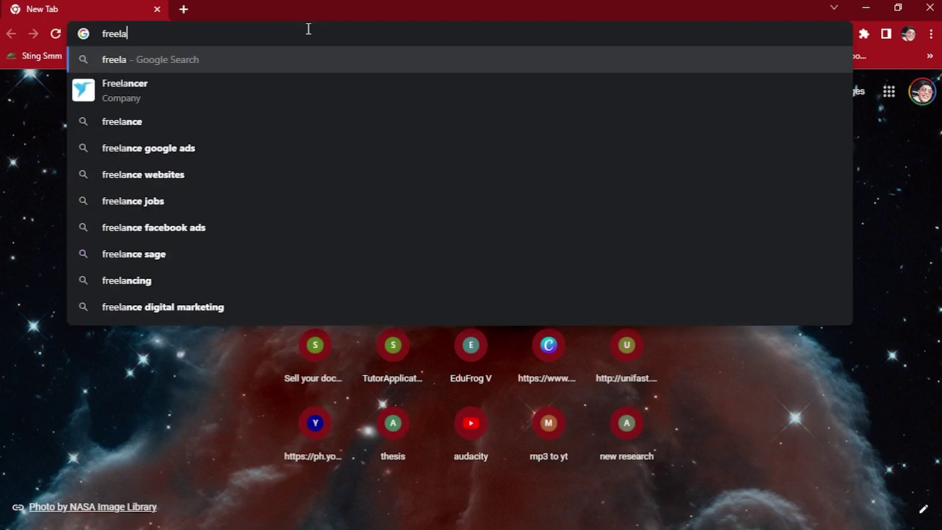
pyautogui.write('ncer')
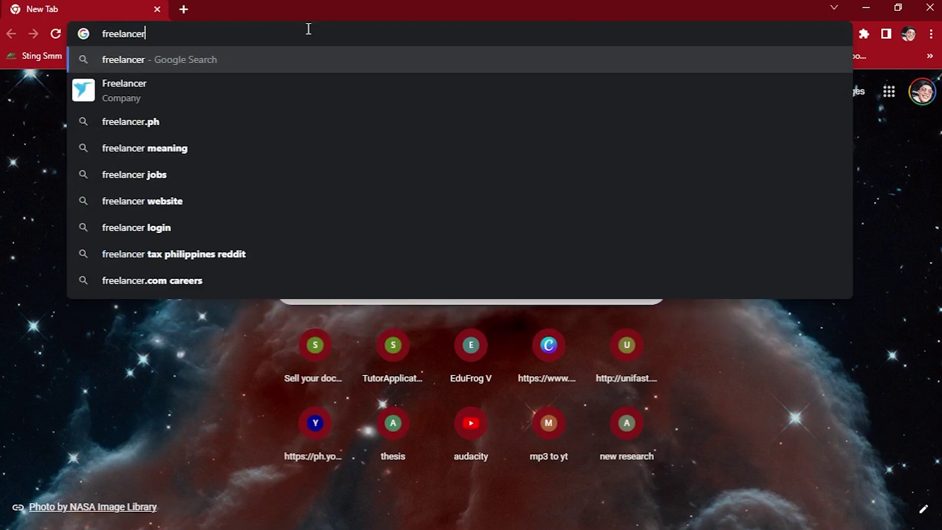
pyautogui.write('r.co')
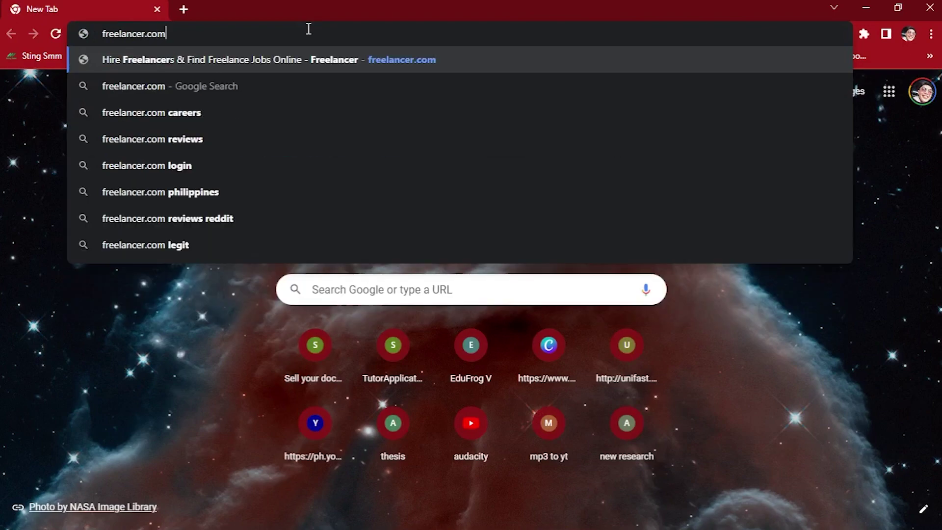
pyautogui.write('m')
pyautogui.click(318, 84)
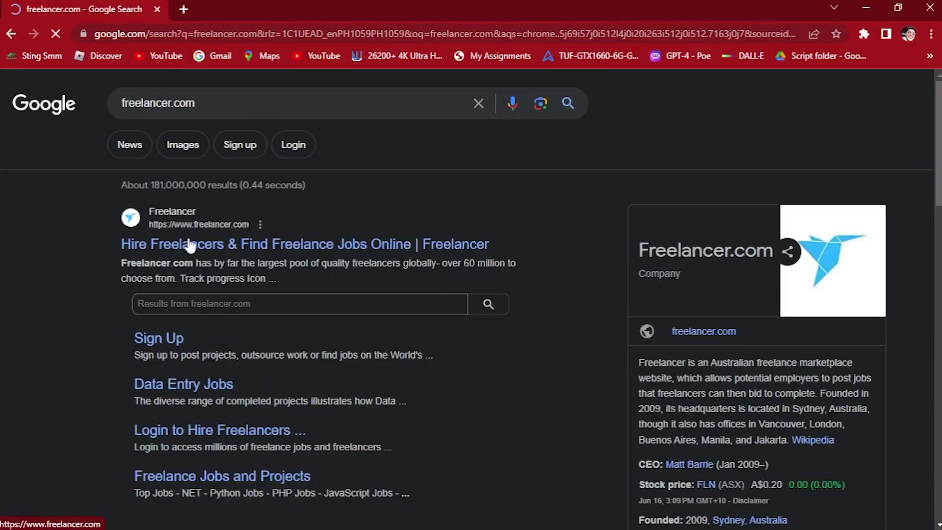
# Open Freelancer's official 'Hire Freelancers & Find Freelance Jobs Online' site and scroll through its homepage.
pyautogui.click(273, 246)
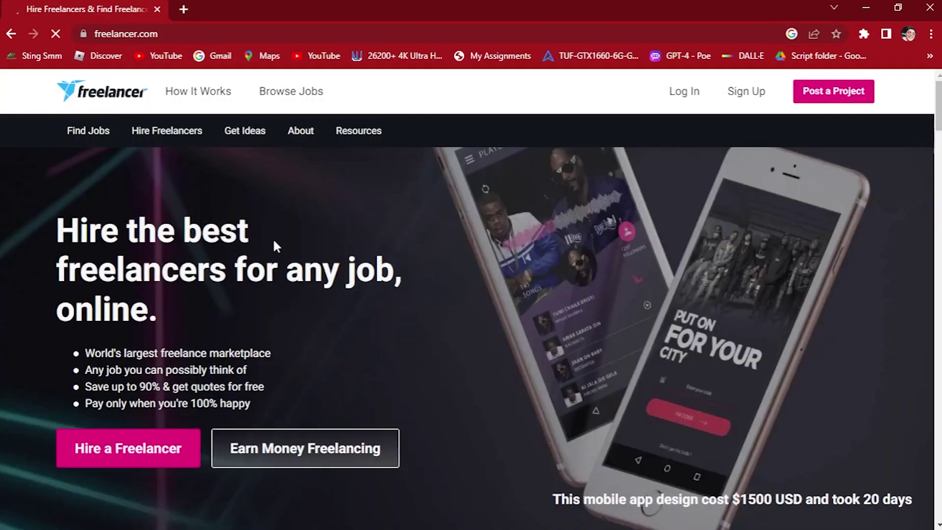
pyautogui.scroll(-1, 274, 241)
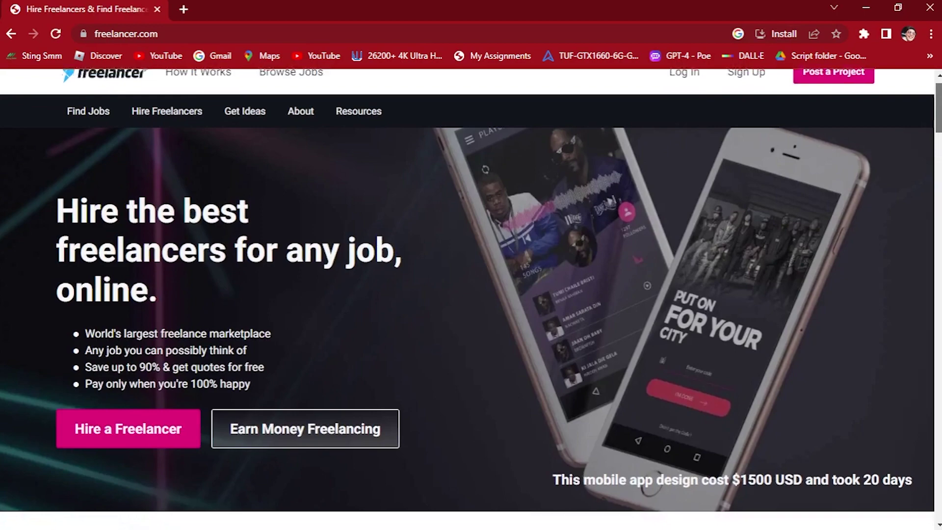
pyautogui.scroll(-4, 471, 294)
pyautogui.scroll(5, 471, 294)
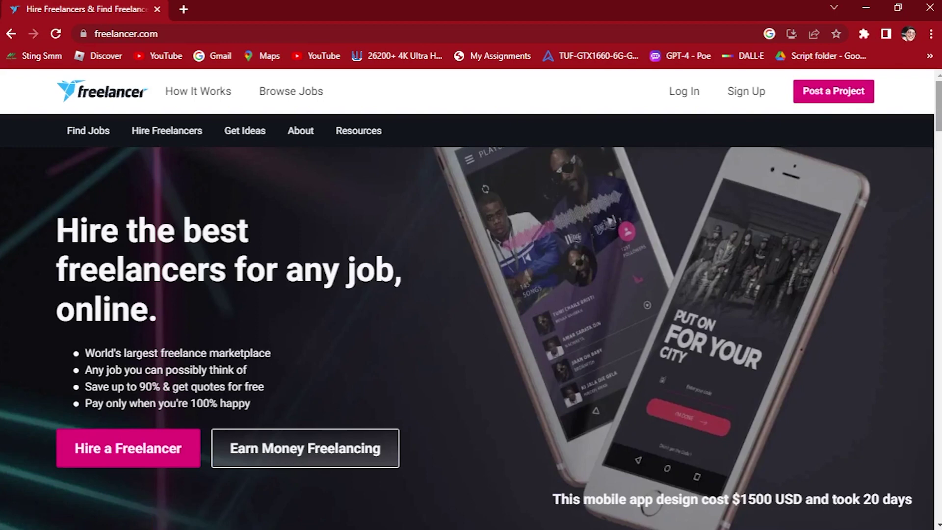
pyautogui.scroll(-3, 939, 137)
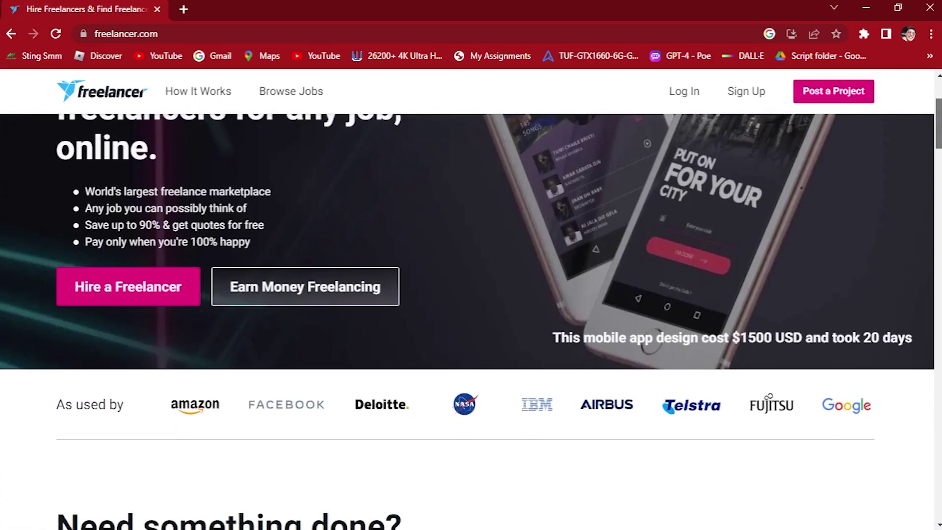
pyautogui.moveTo(939, 143); pyautogui.dragTo(938, 225)
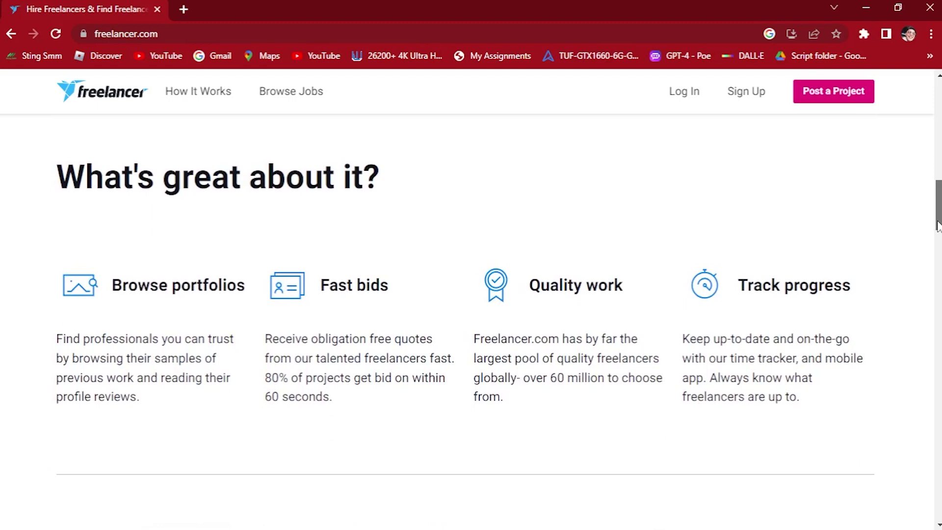
pyautogui.moveTo(938, 225); pyautogui.dragTo(938, 225)
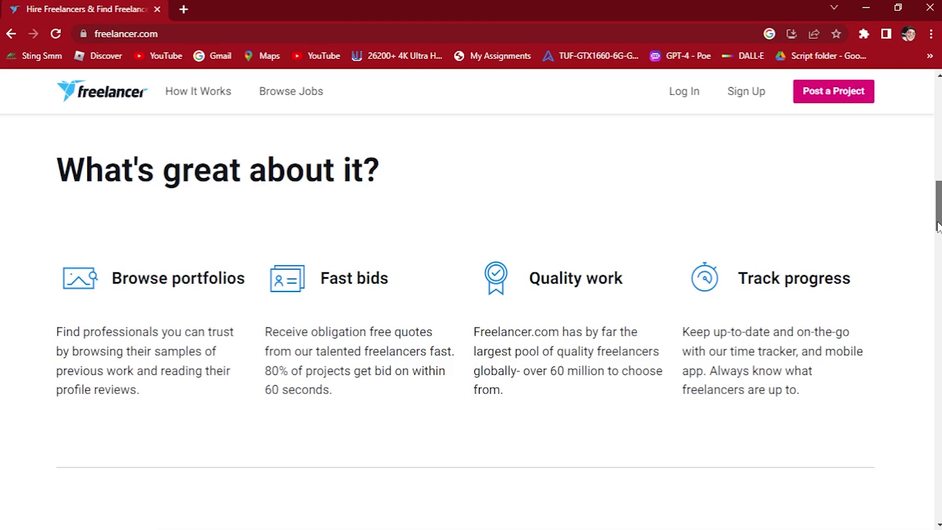
pyautogui.moveTo(938, 225); pyautogui.dragTo(915, 124)
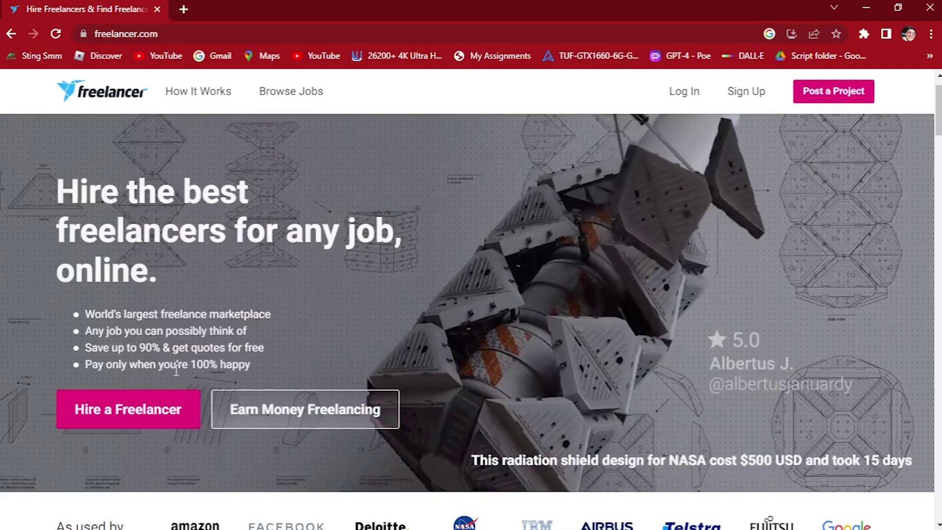
pyautogui.scroll(-1, 471, 295)
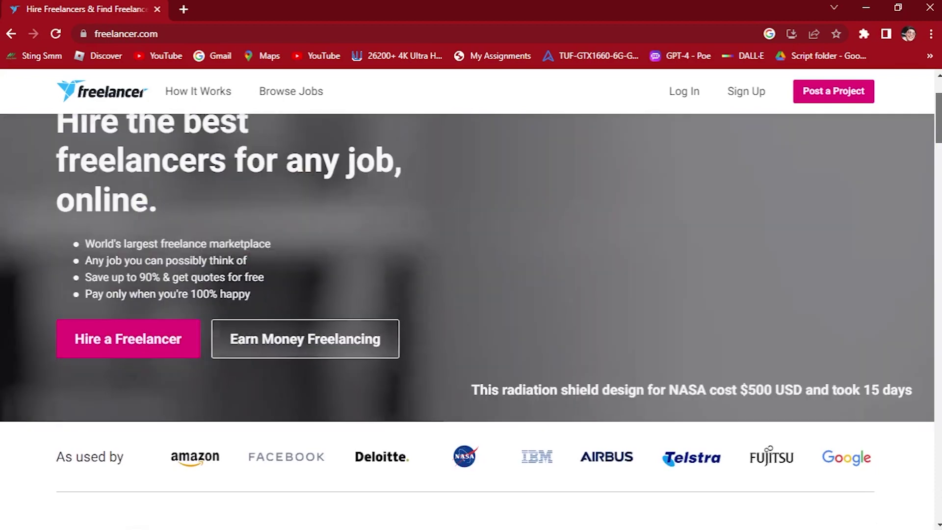
pyautogui.scroll(1, 471, 294)
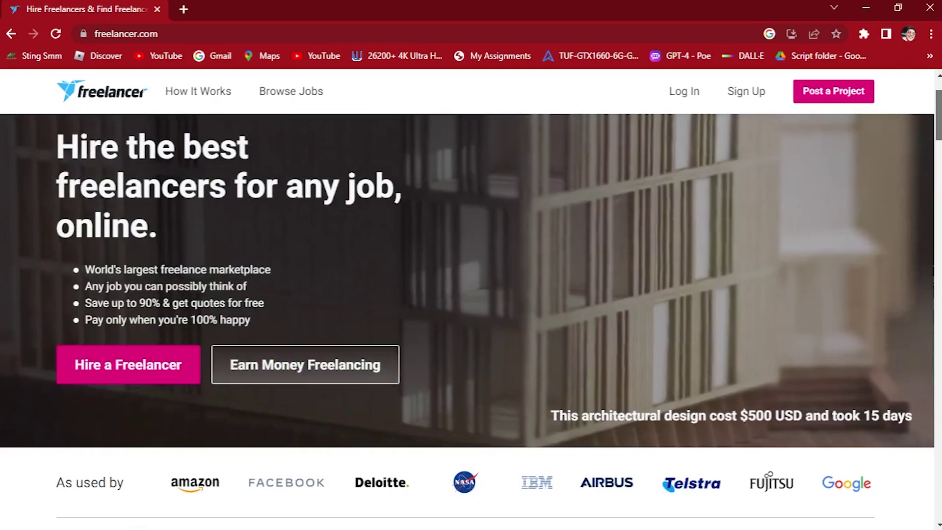
pyautogui.scroll(2, 471, 309)
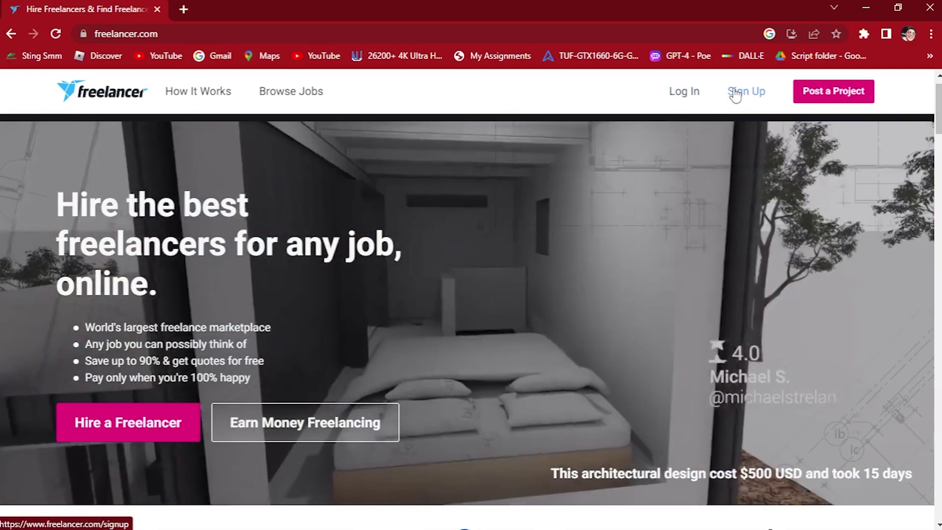
pyautogui.click(734, 93)
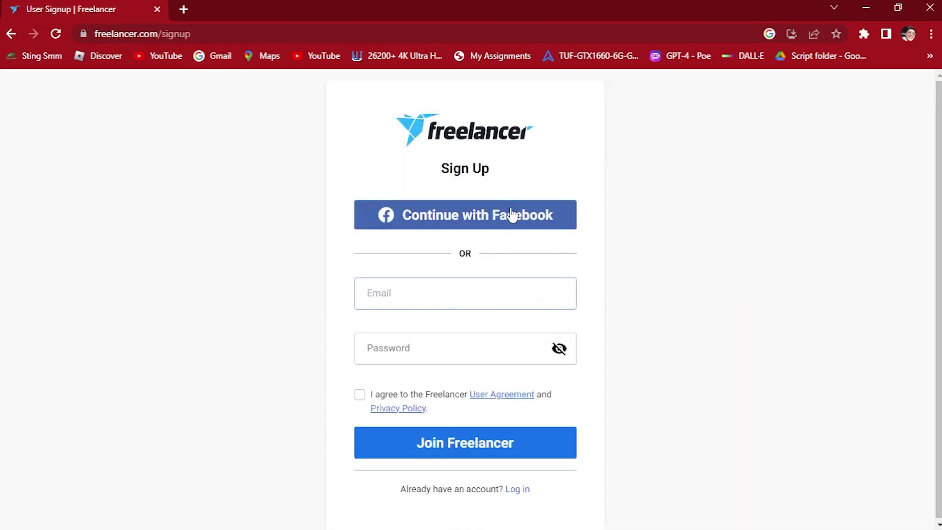
pyautogui.click(674, 439)
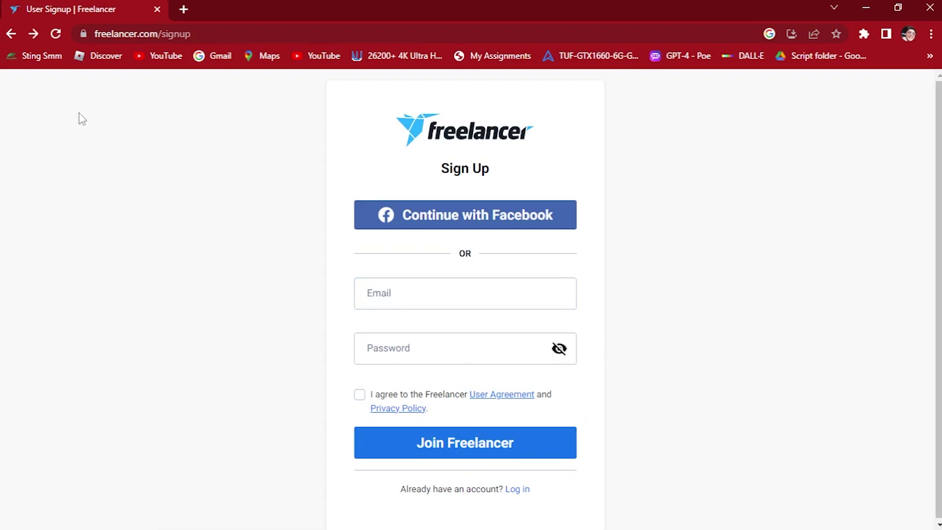
pyautogui.click(12, 34)
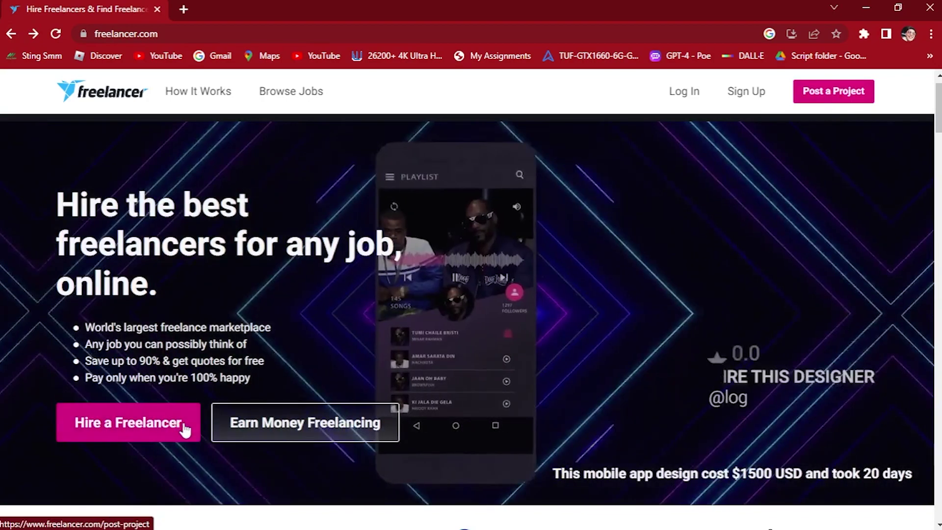
# Start a new project via Hire a Freelancer and name it VIDEO EDITOR.
pyautogui.click(185, 430)
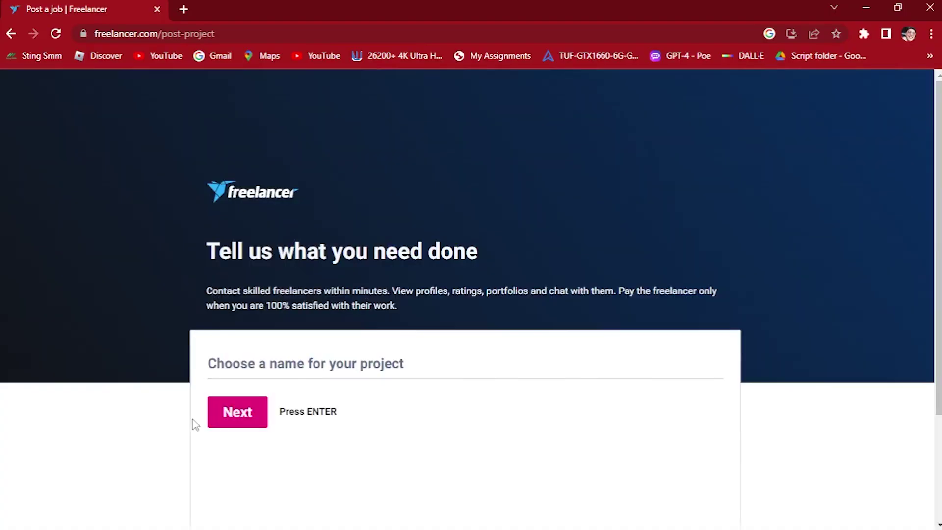
pyautogui.scroll(-4, 385, 357)
pyautogui.scroll(3, 455, 360)
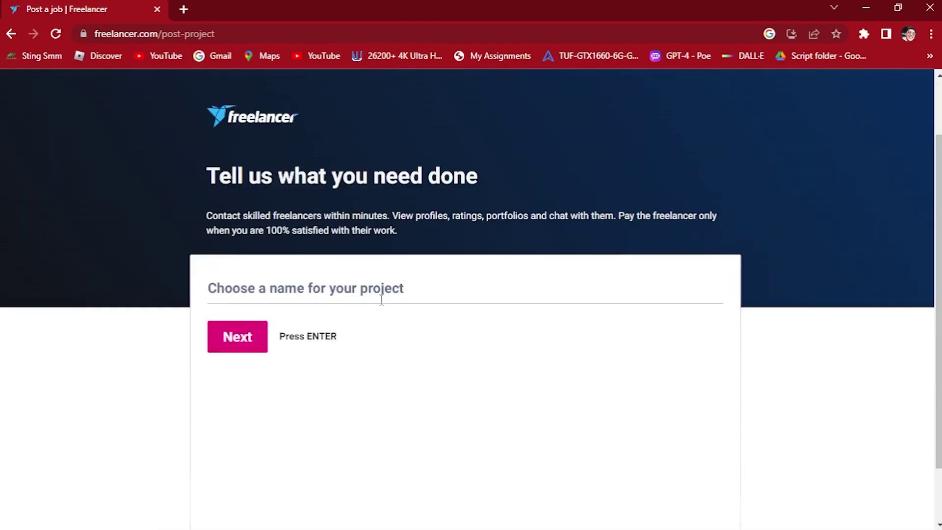
pyautogui.click(308, 284)
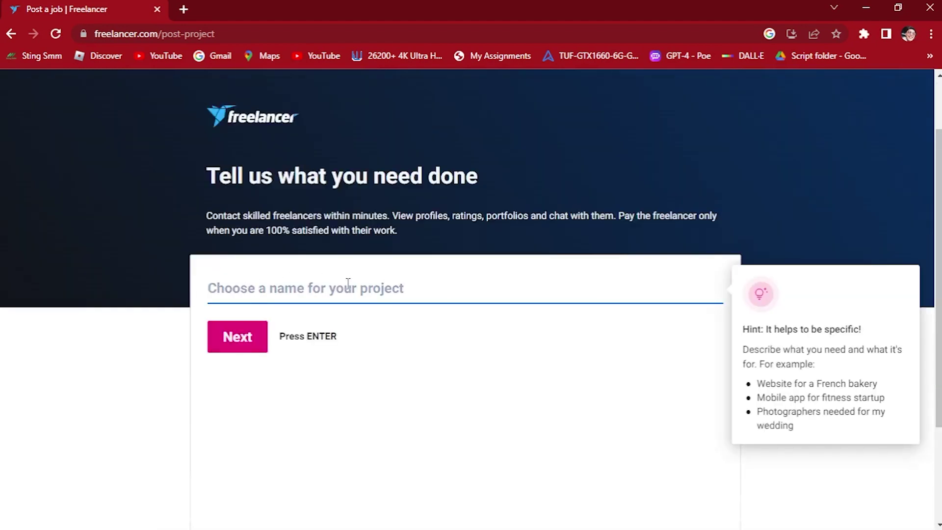
pyautogui.write('VIDER')
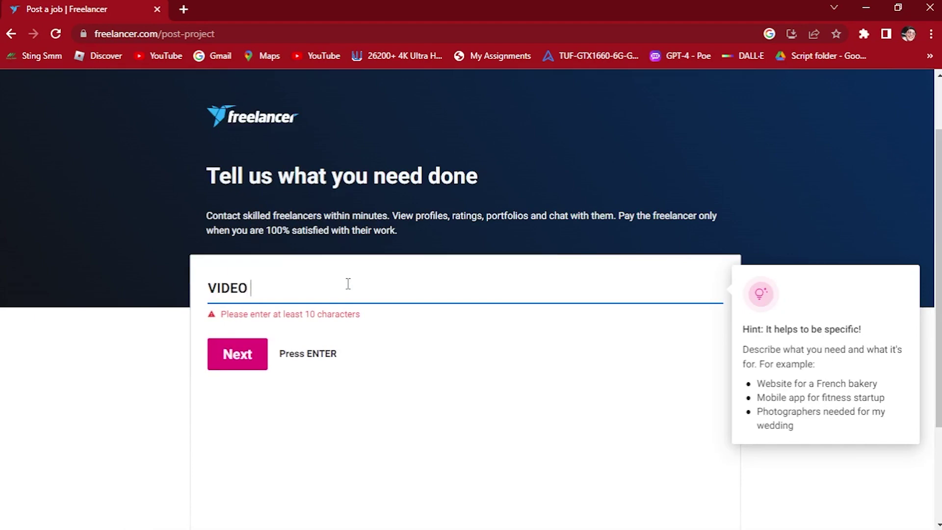
pyautogui.write('EDITOR')
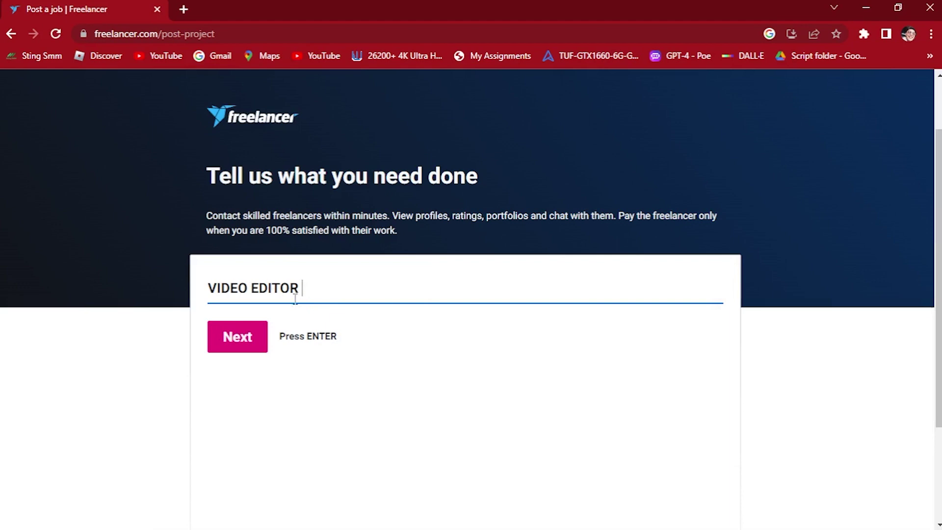
# Answer Entertainment purpose, combined raw and stock footage, and a video length to generate the description.
pyautogui.click(248, 337)
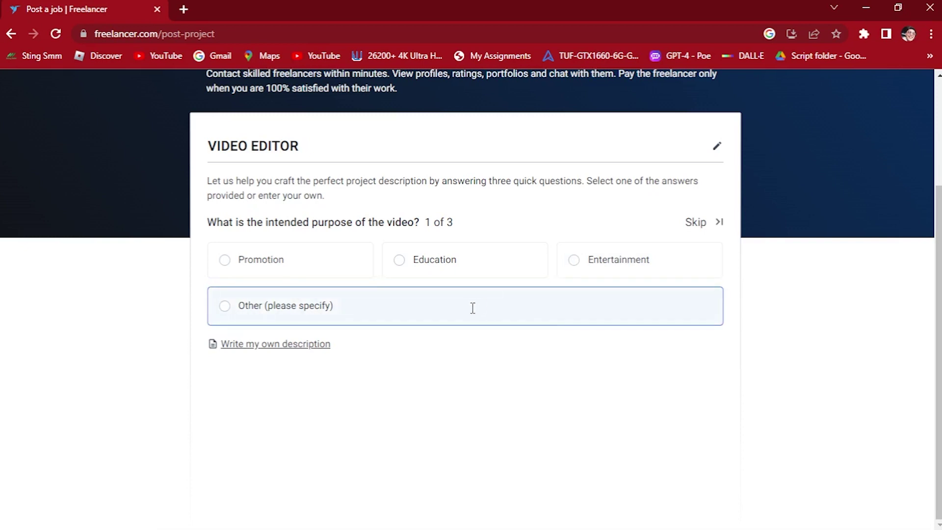
pyautogui.click(602, 269)
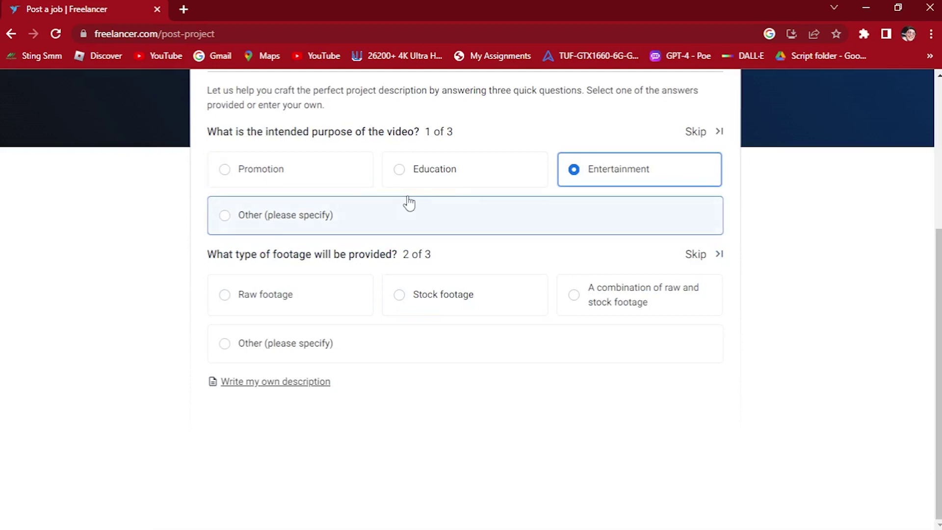
pyautogui.scroll(2, 471, 294)
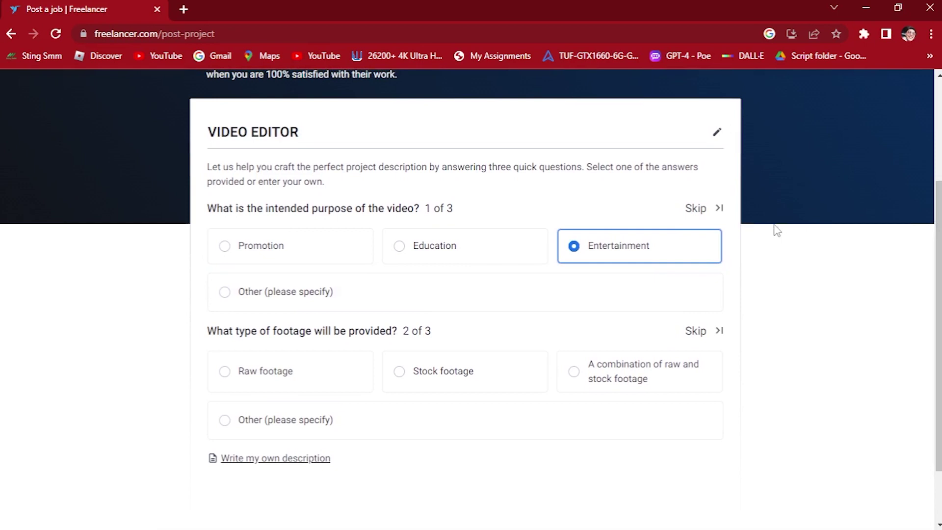
pyautogui.scroll(-1, 344, 261)
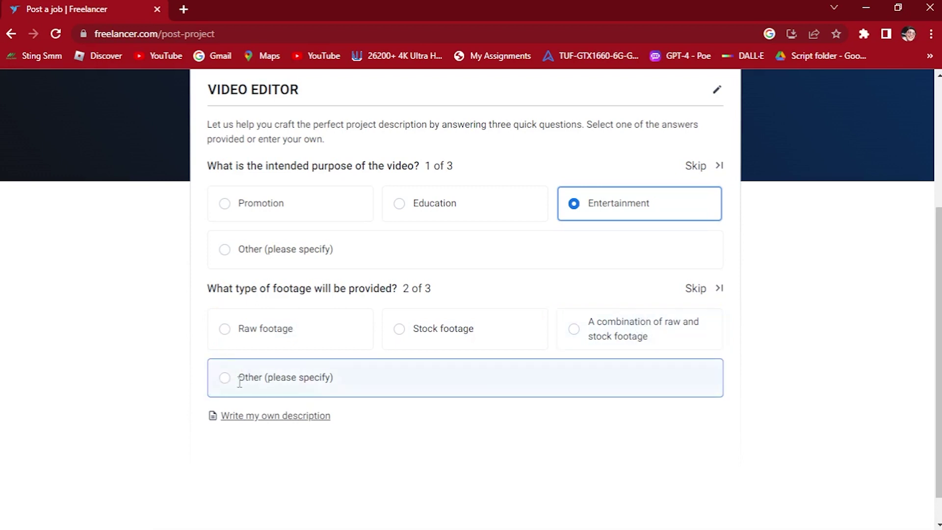
pyautogui.click(603, 345)
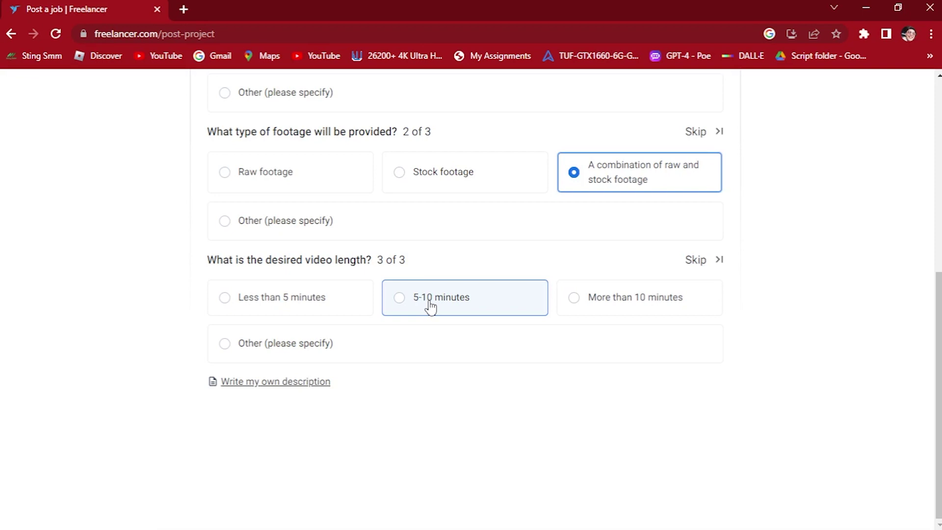
pyautogui.click(430, 307)
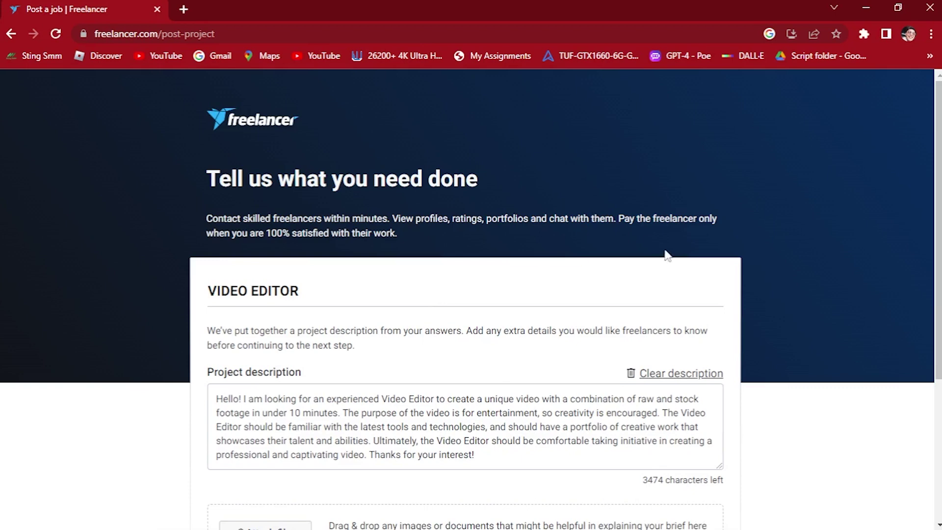
pyautogui.scroll(-2, 939, 195)
pyautogui.moveTo(940, 195); pyautogui.dragTo(940, 289)
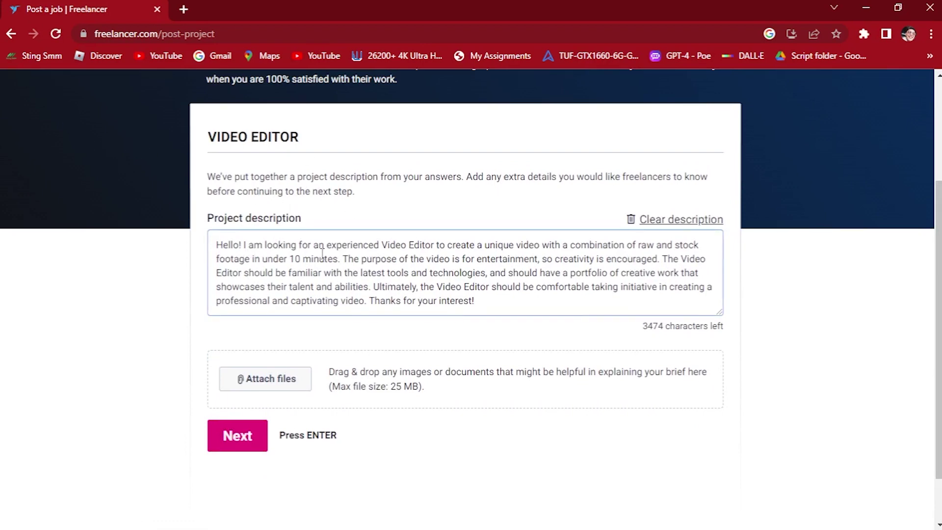
pyautogui.click(390, 252)
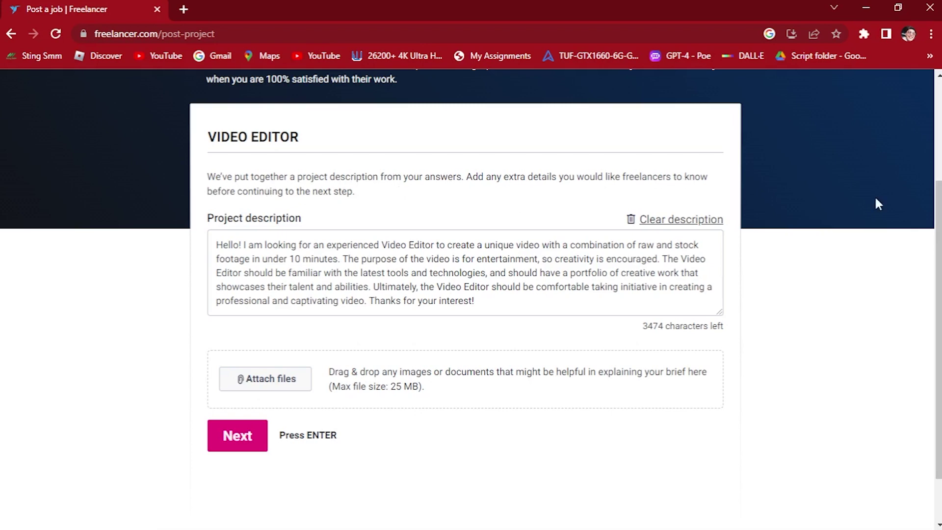
pyautogui.scroll(-1, 875, 204)
pyautogui.click(286, 209)
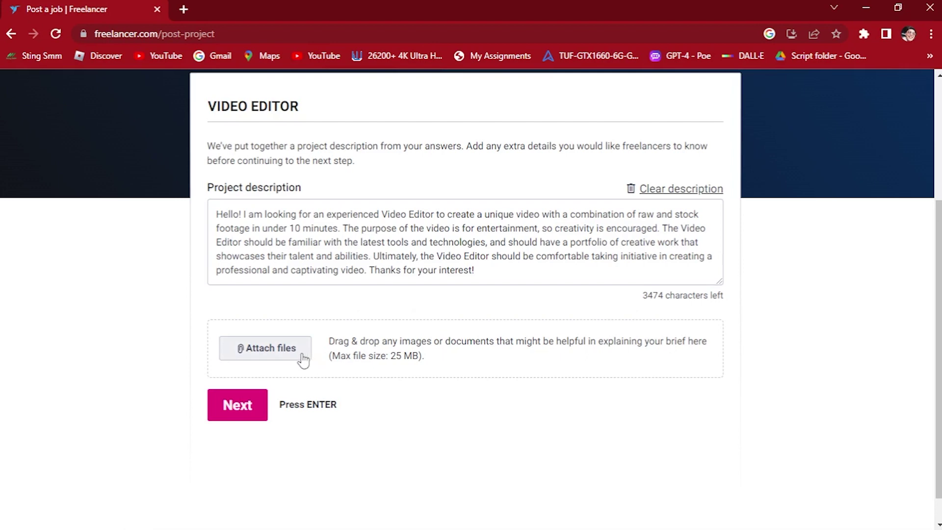
# Keep the generated description and accept the five detected skills, Video Editing through After Effects.
pyautogui.click(257, 407)
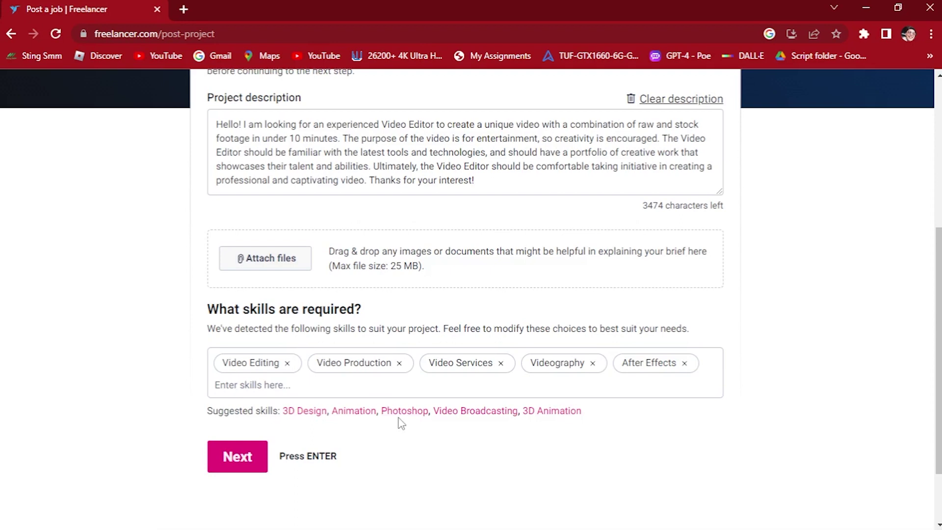
pyautogui.click(355, 393)
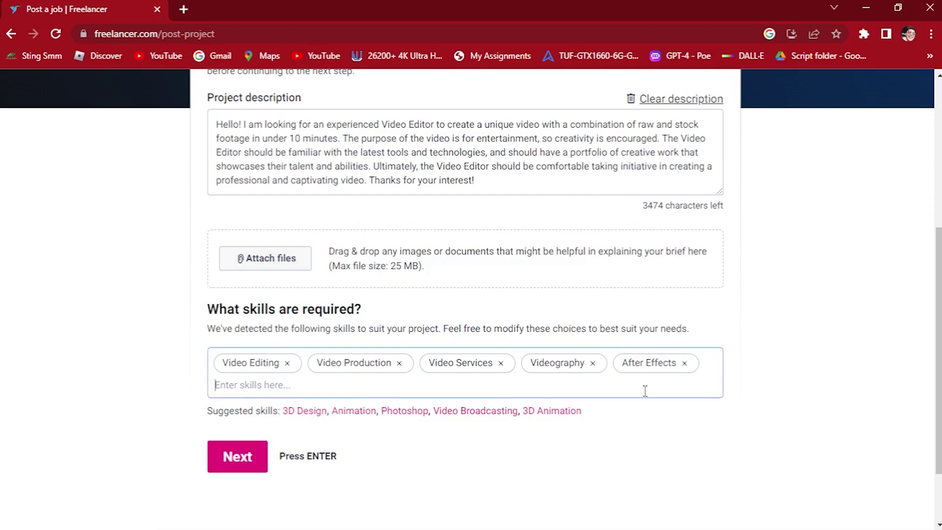
pyautogui.scroll(-2, 938, 373)
pyautogui.click(240, 374)
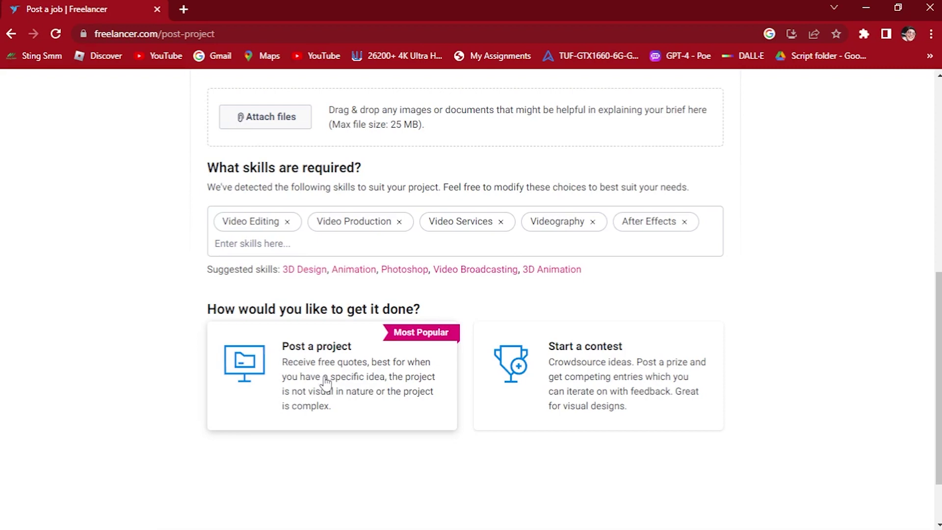
# Choose to post a project rather than a contest, as an online job.
pyautogui.click(324, 382)
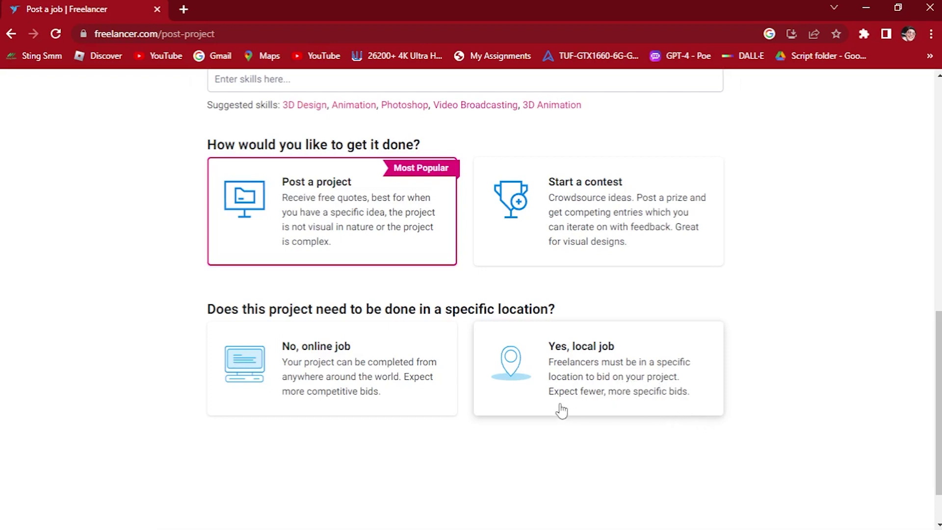
pyautogui.click(320, 362)
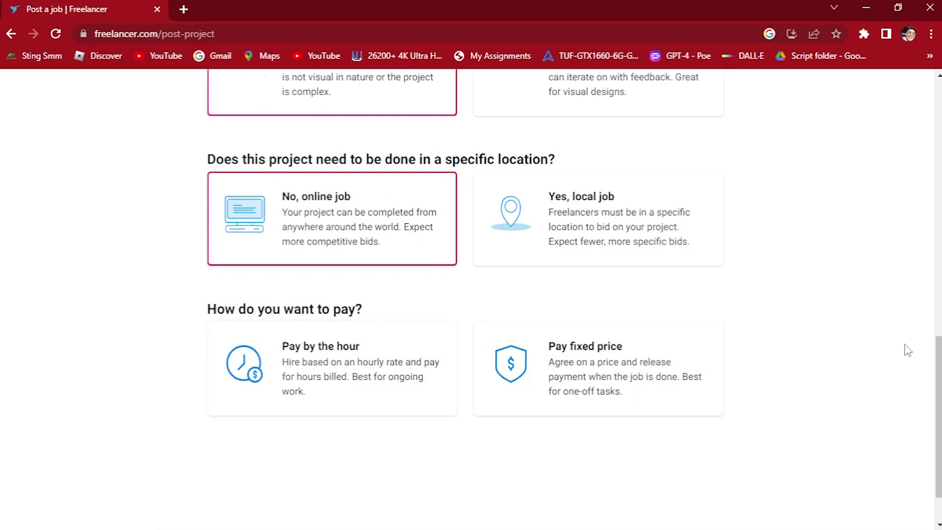
pyautogui.scroll(-1, 471, 301)
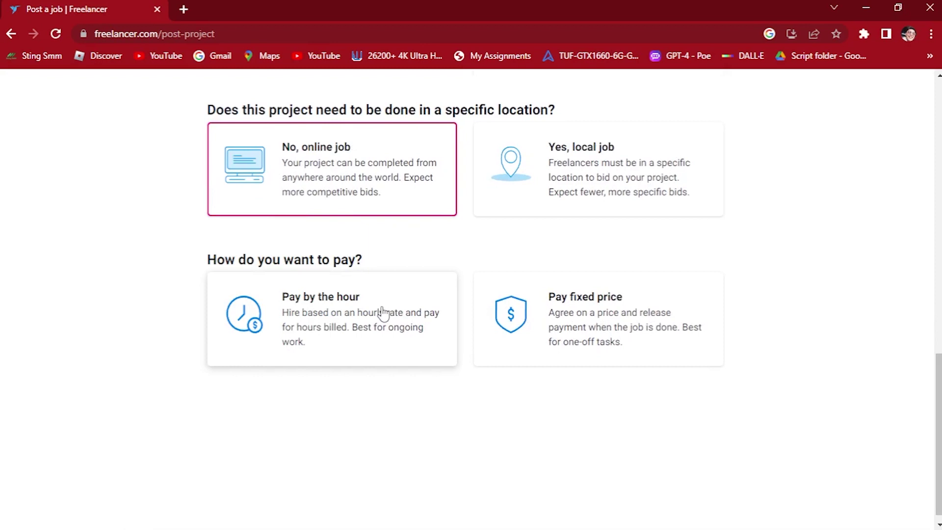
# Pay a fixed price with a USD budget of $250–750.
pyautogui.click(550, 351)
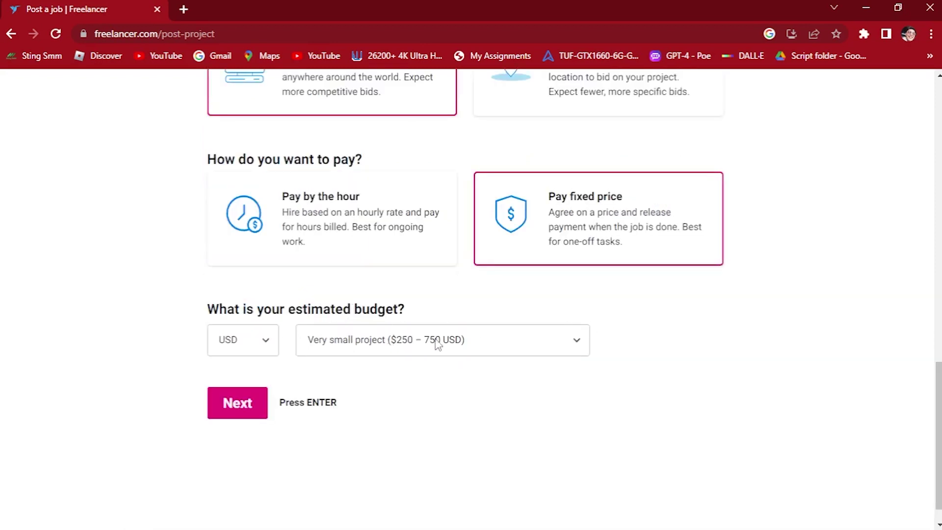
pyautogui.click(243, 342)
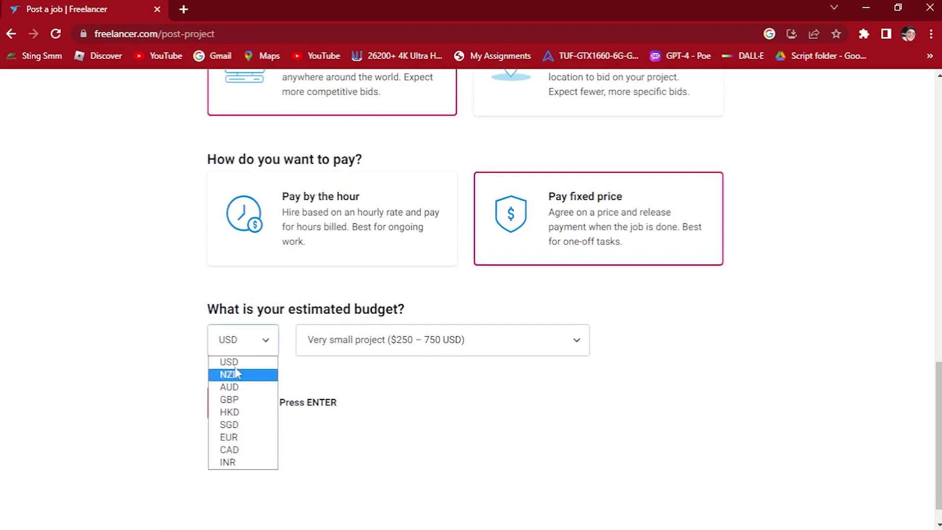
pyautogui.click(481, 348)
pyautogui.click(377, 381)
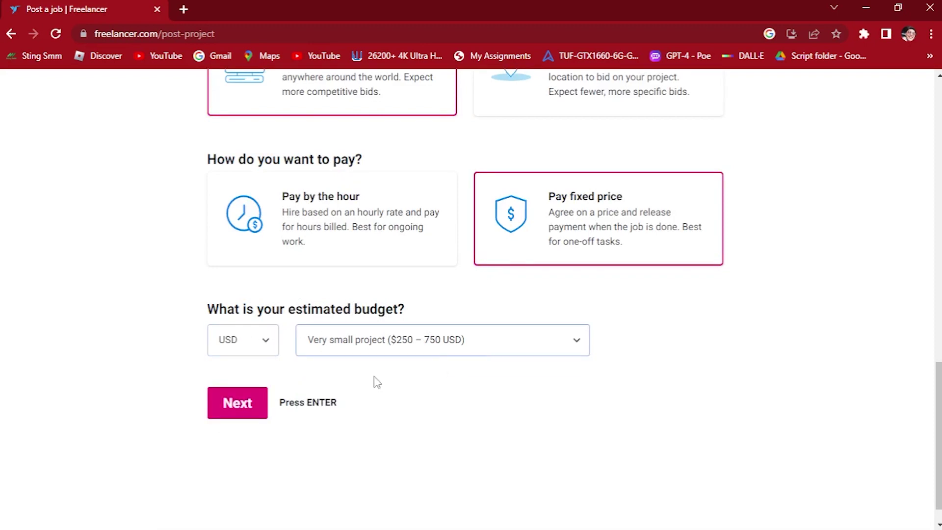
# Confirm the budget, pick the free Standard project with no upgrades, and reach the review summary.
pyautogui.click(241, 403)
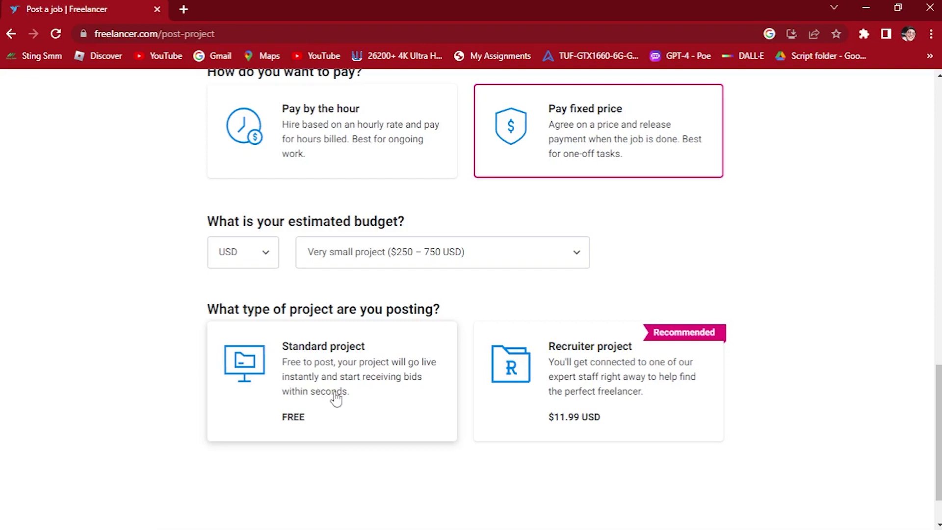
pyautogui.click(335, 399)
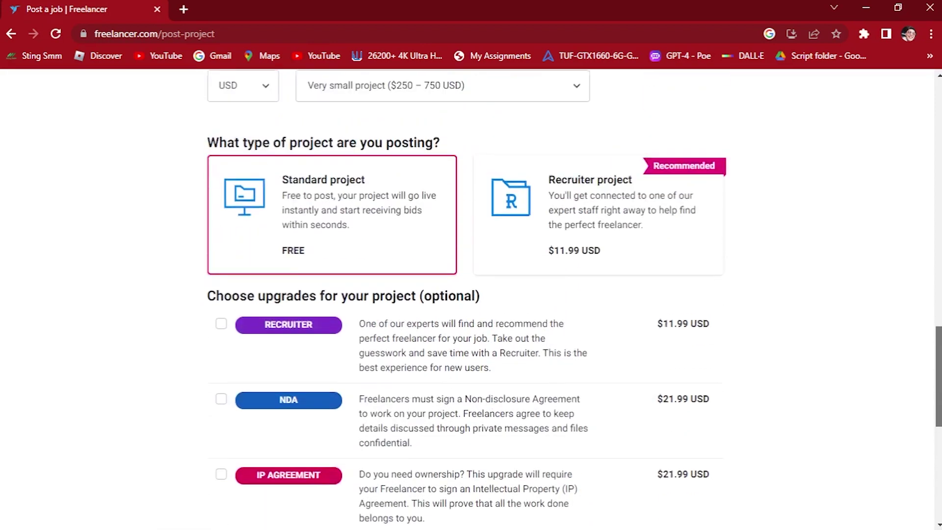
pyautogui.scroll(1, 935, 369)
pyautogui.scroll(-1, 935, 368)
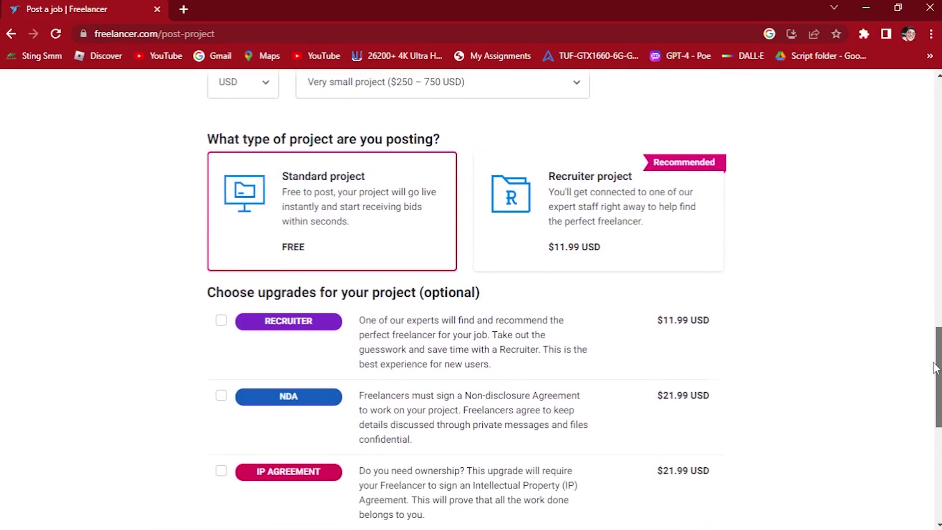
pyautogui.scroll(-1, 935, 368)
pyautogui.scroll(-1, 930, 376)
pyautogui.scroll(-1, 927, 383)
pyautogui.scroll(-1, 924, 399)
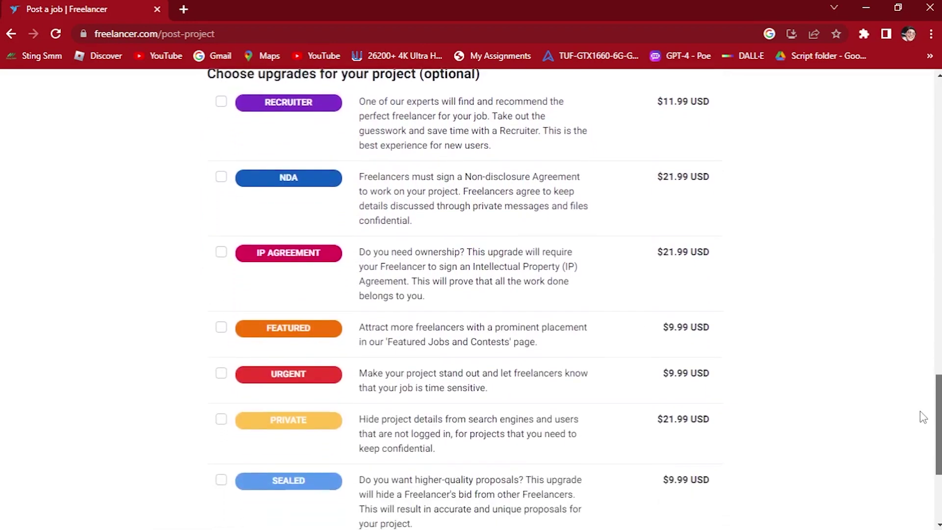
pyautogui.scroll(-1, 923, 417)
pyautogui.scroll(-1, 919, 425)
pyautogui.scroll(-1, 917, 437)
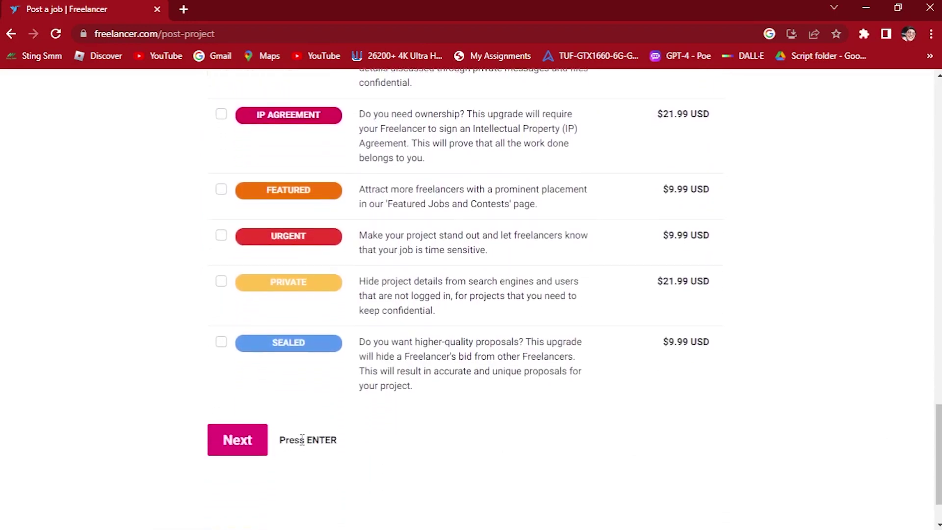
pyautogui.click(246, 444)
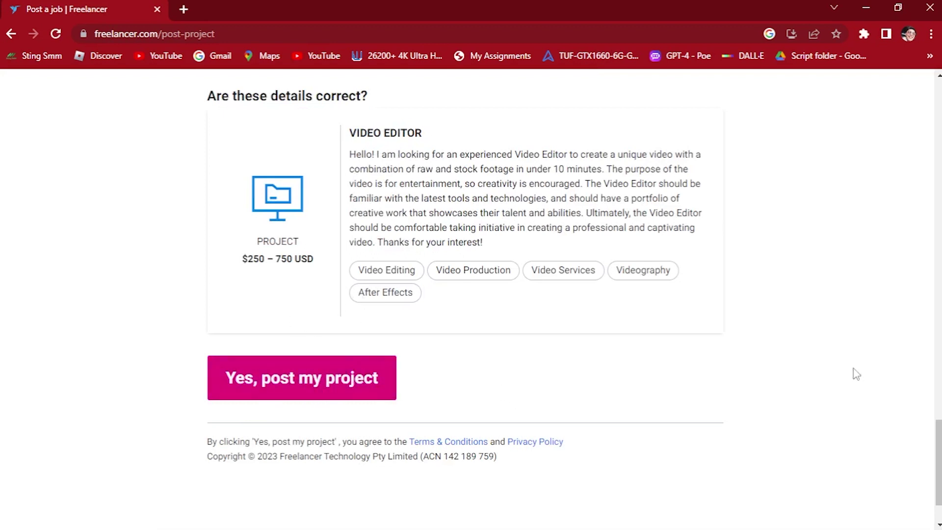
pyautogui.scroll(1, 938, 442)
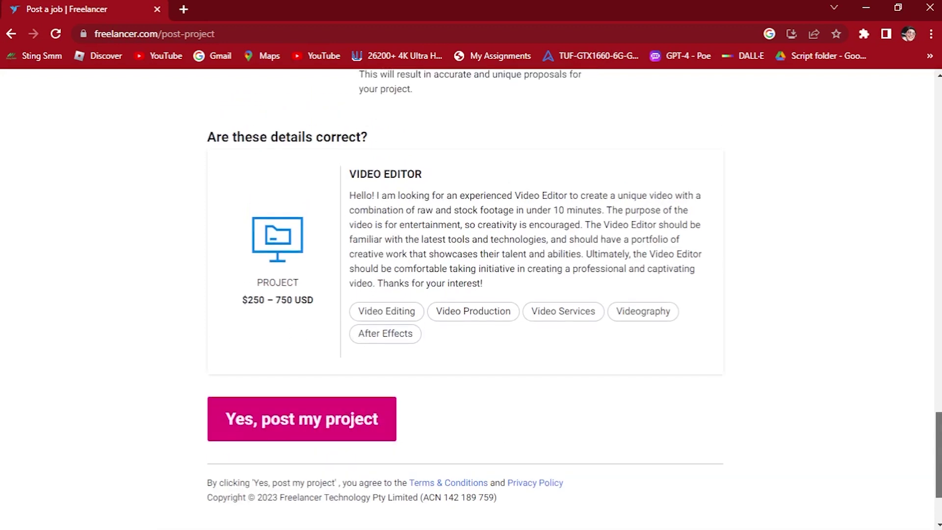